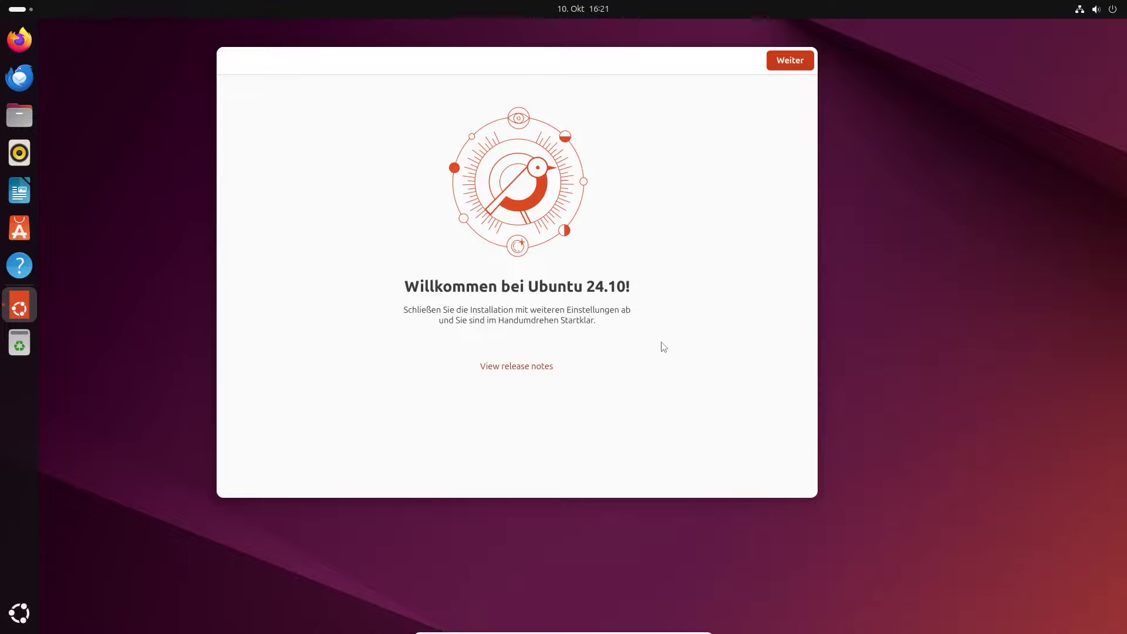
Step: Complete the Ubuntu 24.10 welcome setup with system information sharing enabled, reviewing the report contents before finishing
click(787, 68)
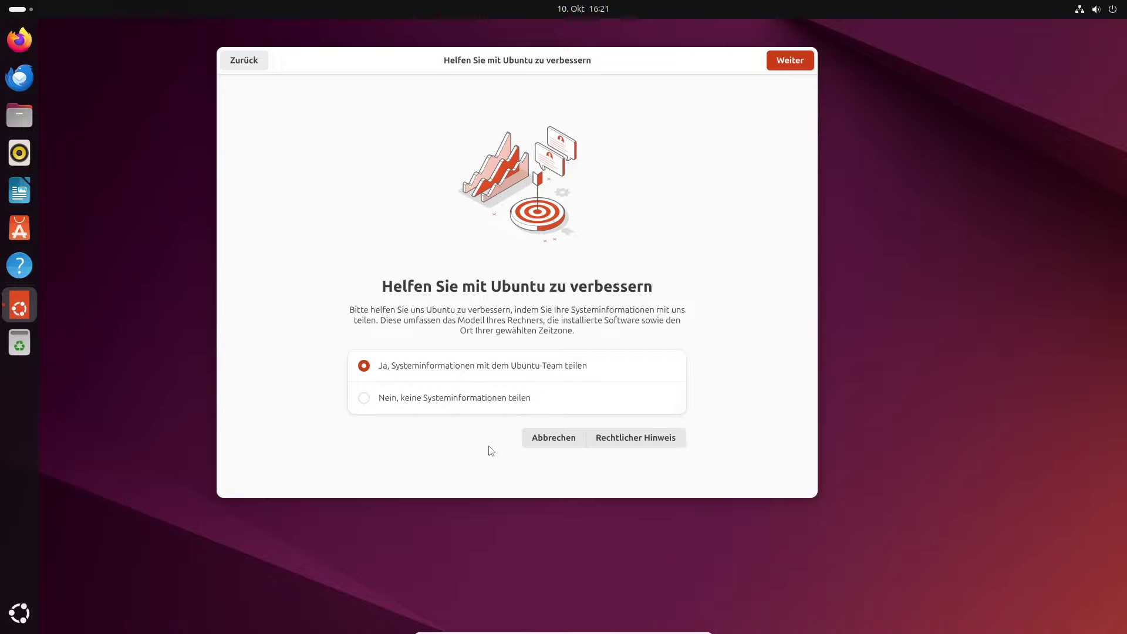
click(489, 445)
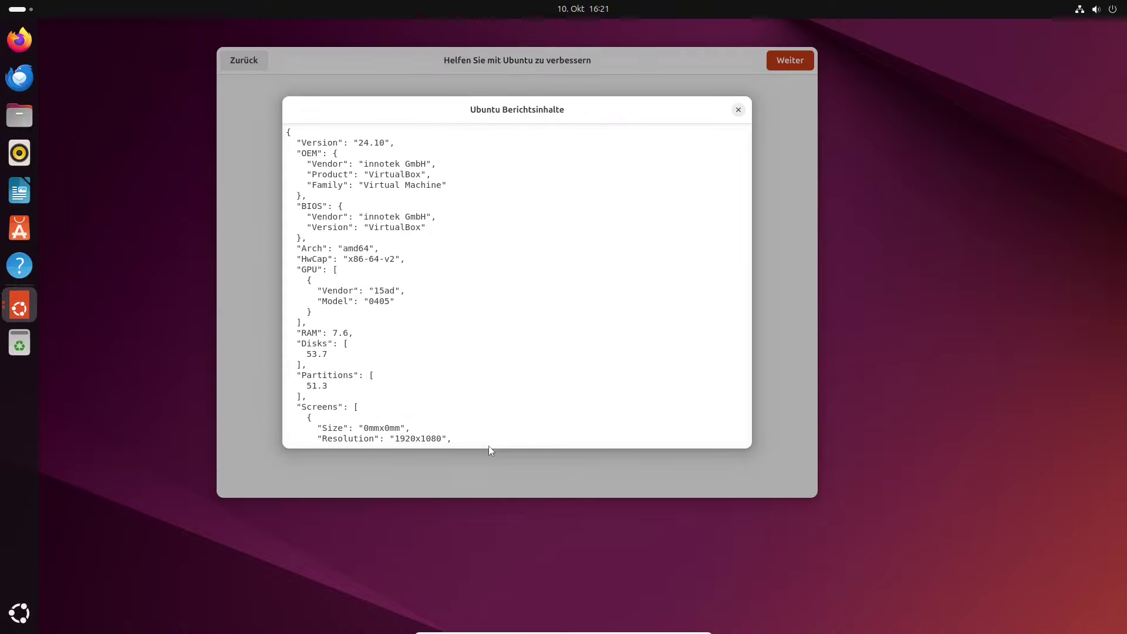
click(738, 110)
click(783, 65)
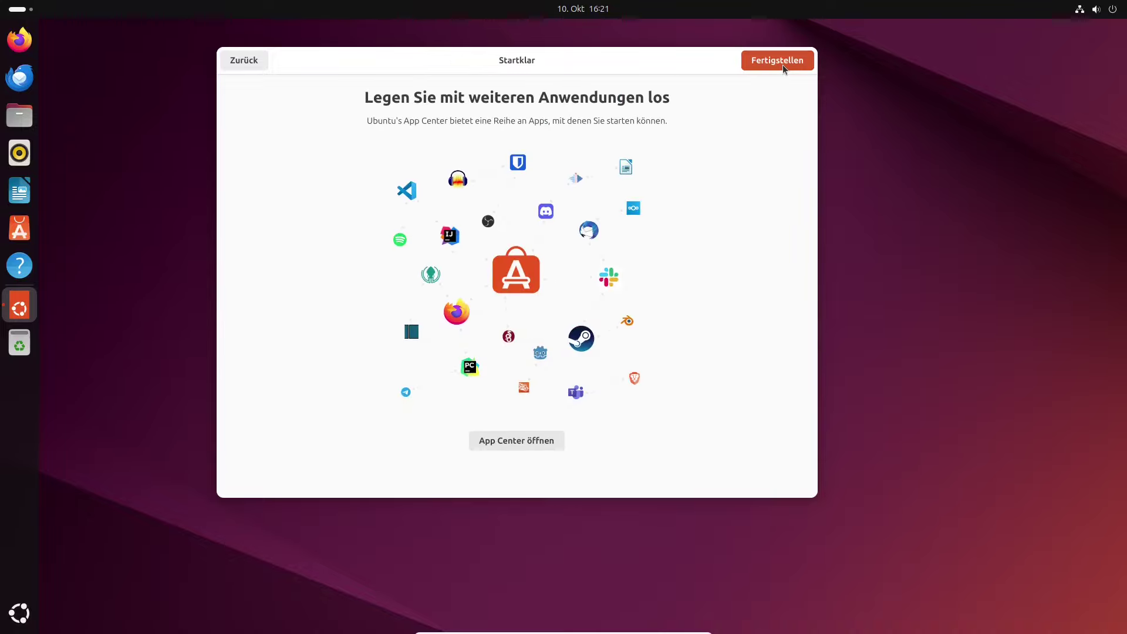
click(778, 65)
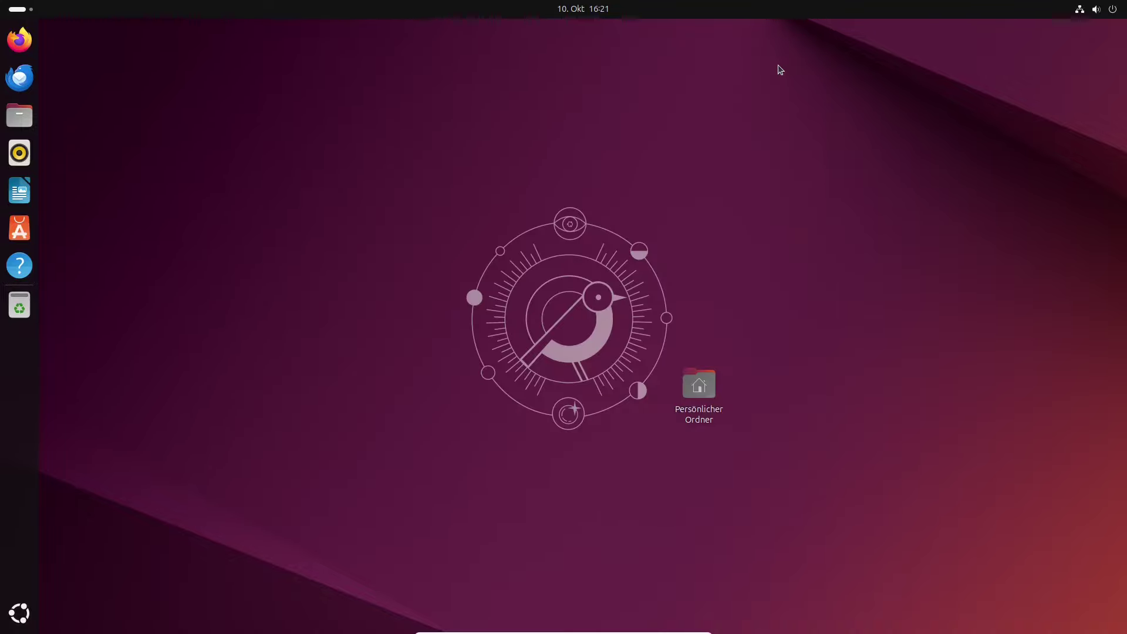
Step: Move the home folder icon to the upper-left corner of the desktop and deselect it
drag(698, 383, 105, 68)
click(251, 138)
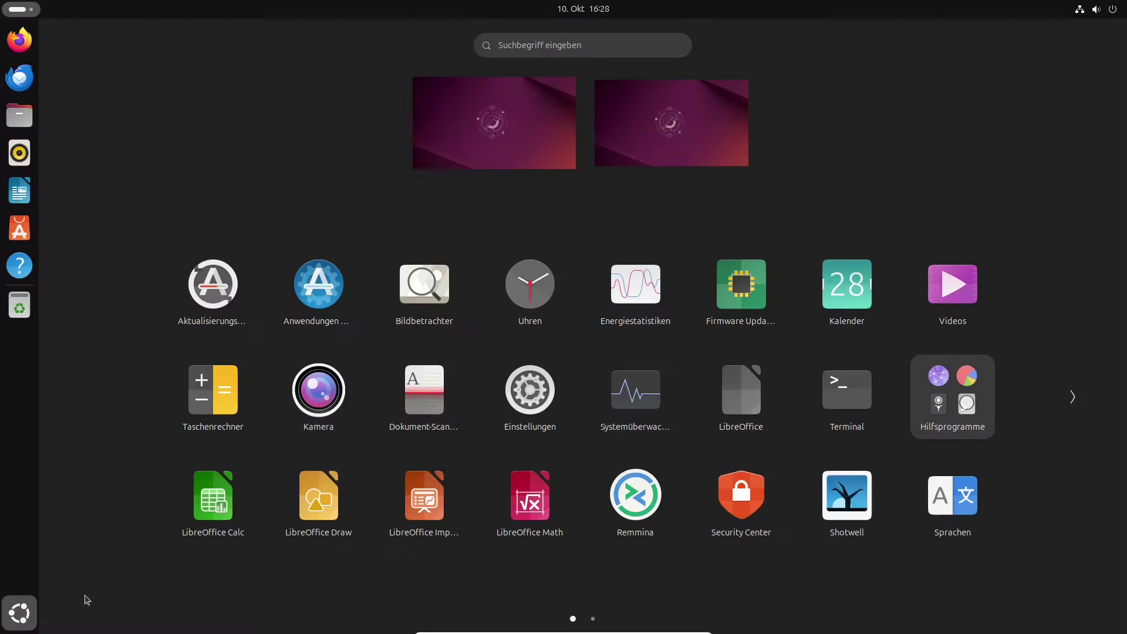
Step: Run neofetch in a terminal, highlight the desktop environment version in its output, and close the terminal
click(23, 611)
click(832, 394)
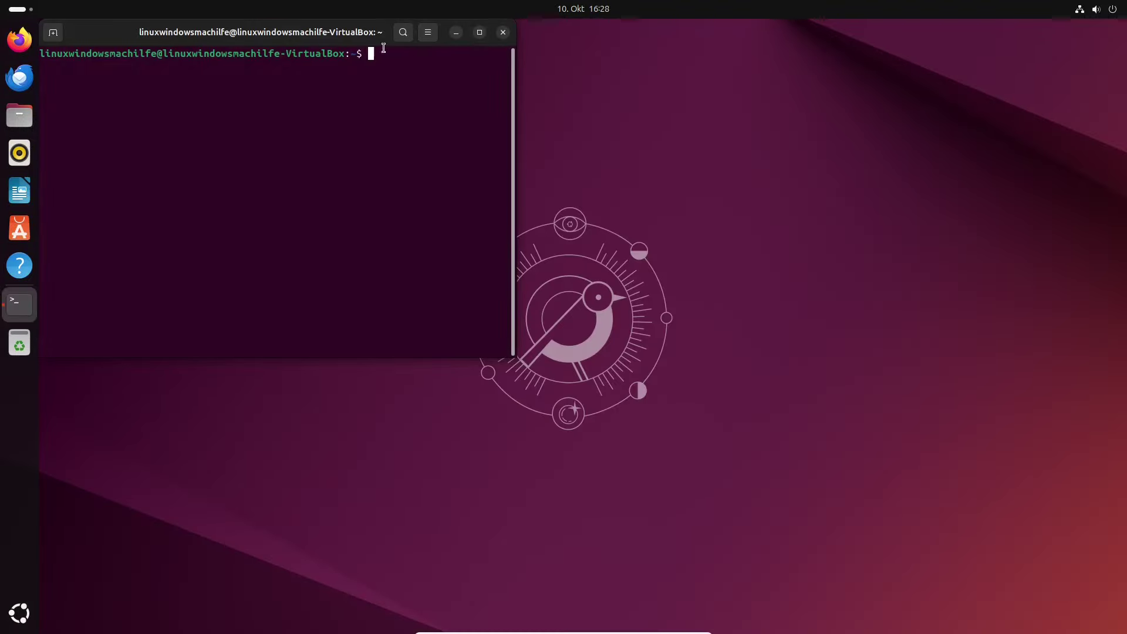
text(neofetch)
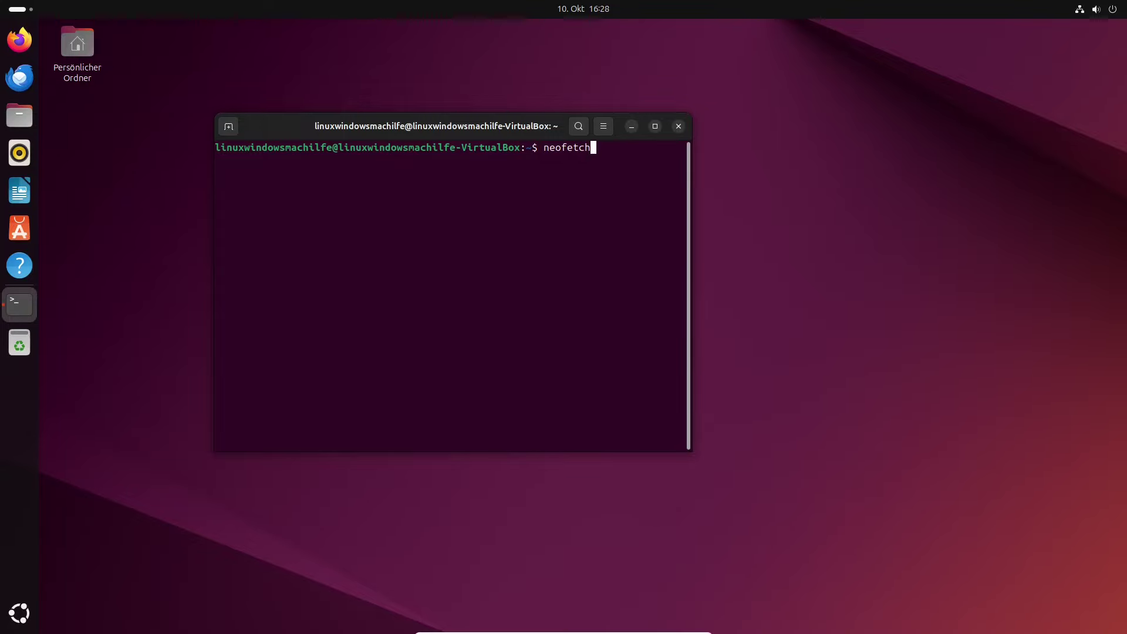
key(Return)
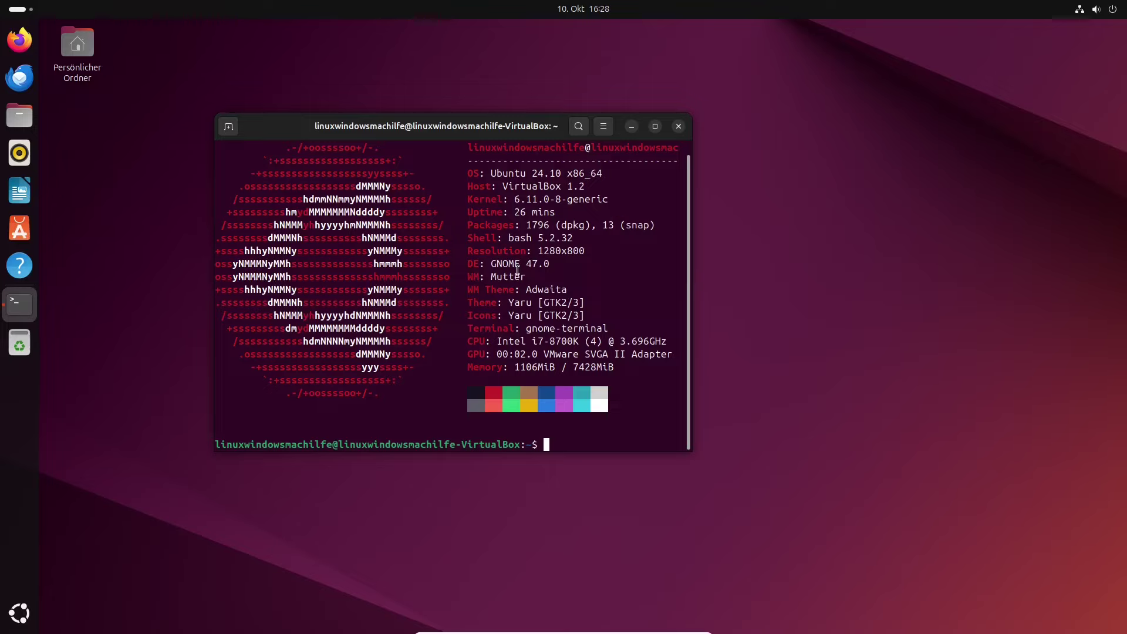
drag(519, 269, 544, 264)
click(559, 269)
key(ctrl+d)
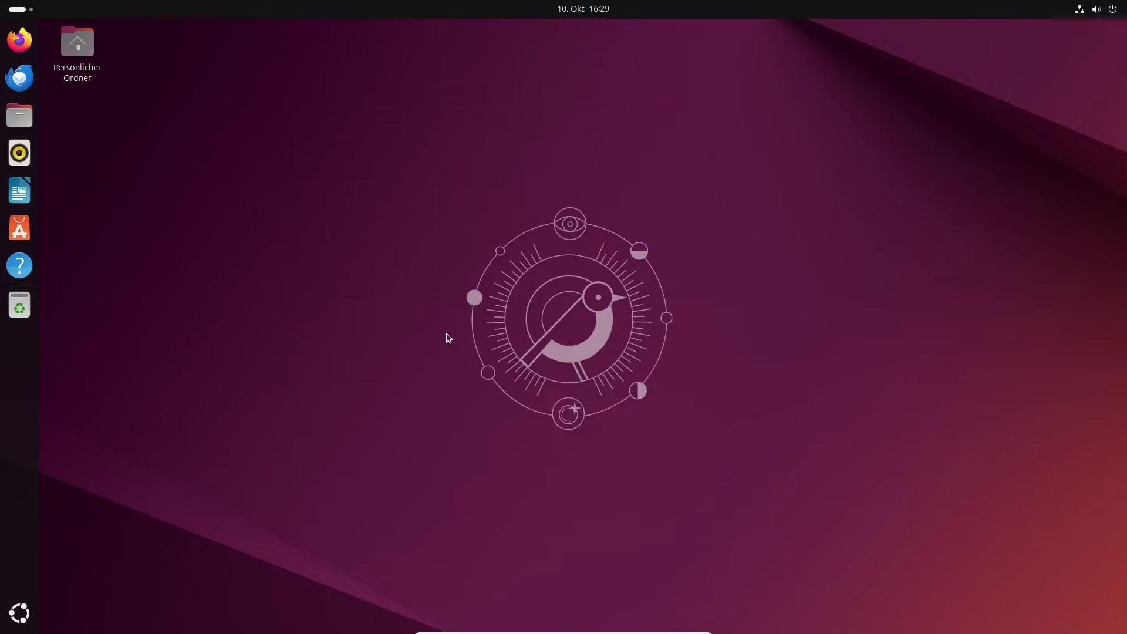
Step: Open the App Center, move its window toward the middle of the desktop to view the Discover page, and close it
click(19, 229)
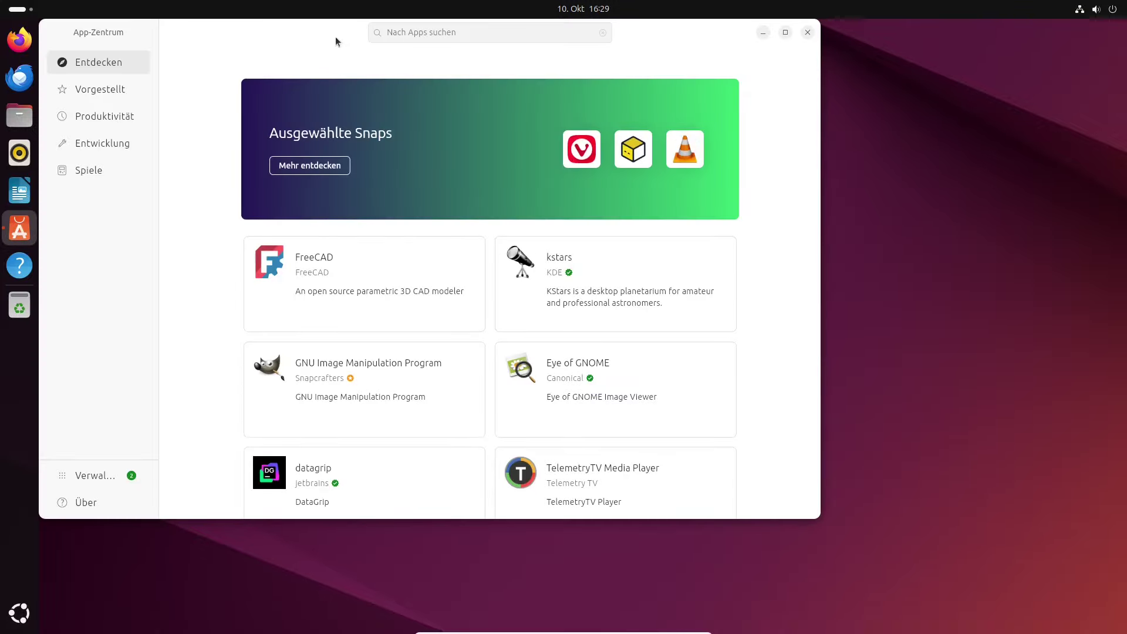
drag(335, 37, 480, 47)
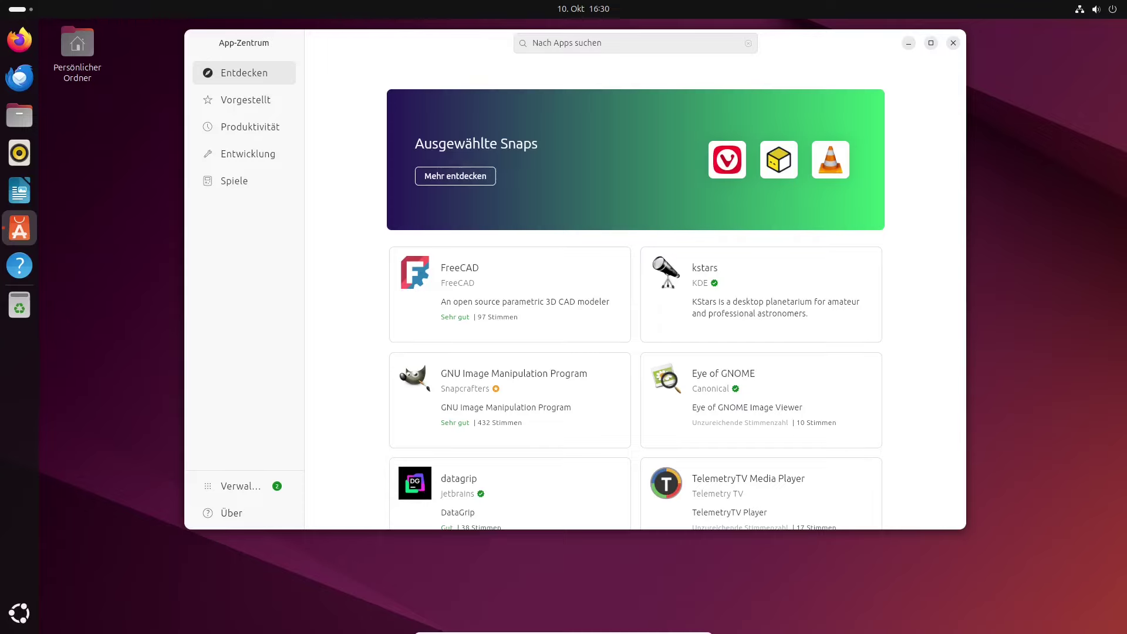
key(alt+F4)
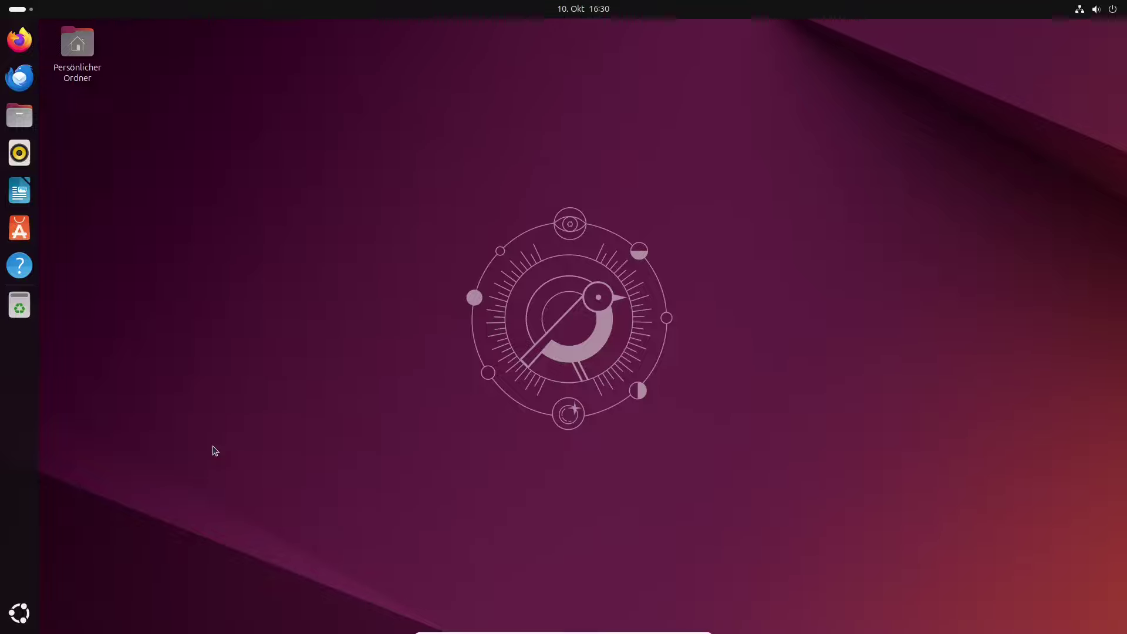
Step: Enable the experimental Security Center option requiring apps to ask for system permissions, authenticating with the account password
click(20, 612)
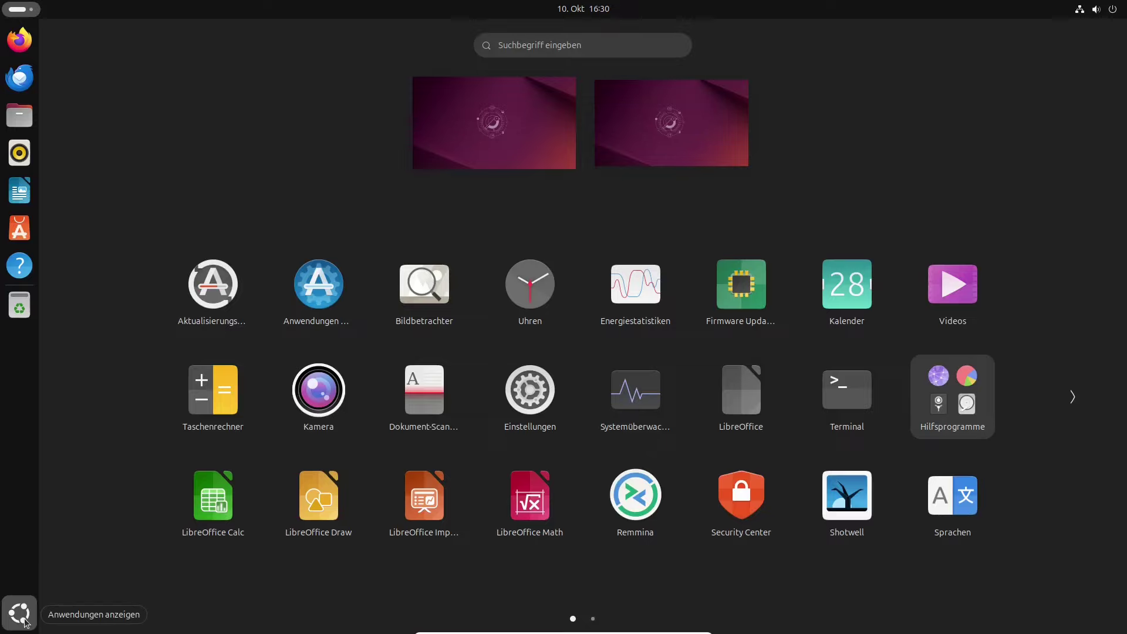
click(734, 509)
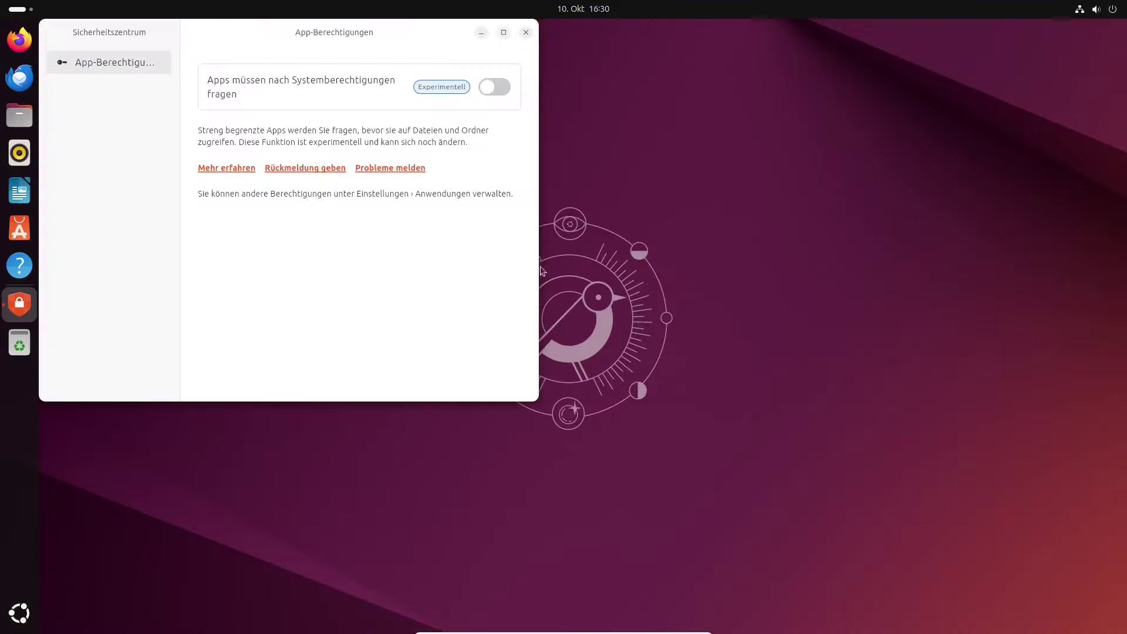
drag(386, 32, 561, 95)
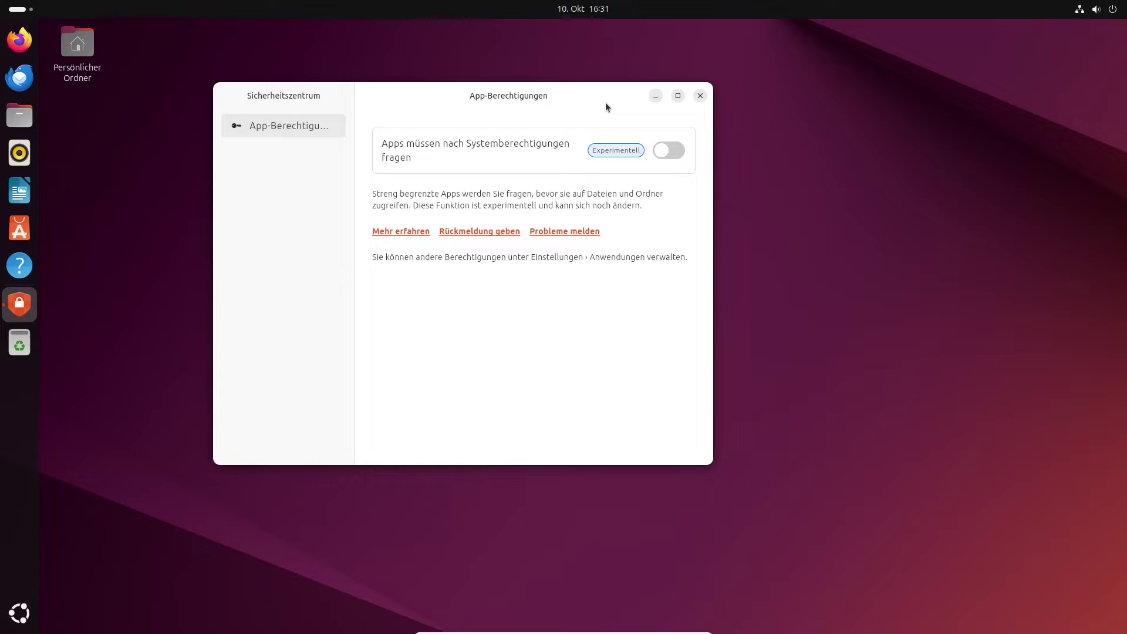
click(667, 150)
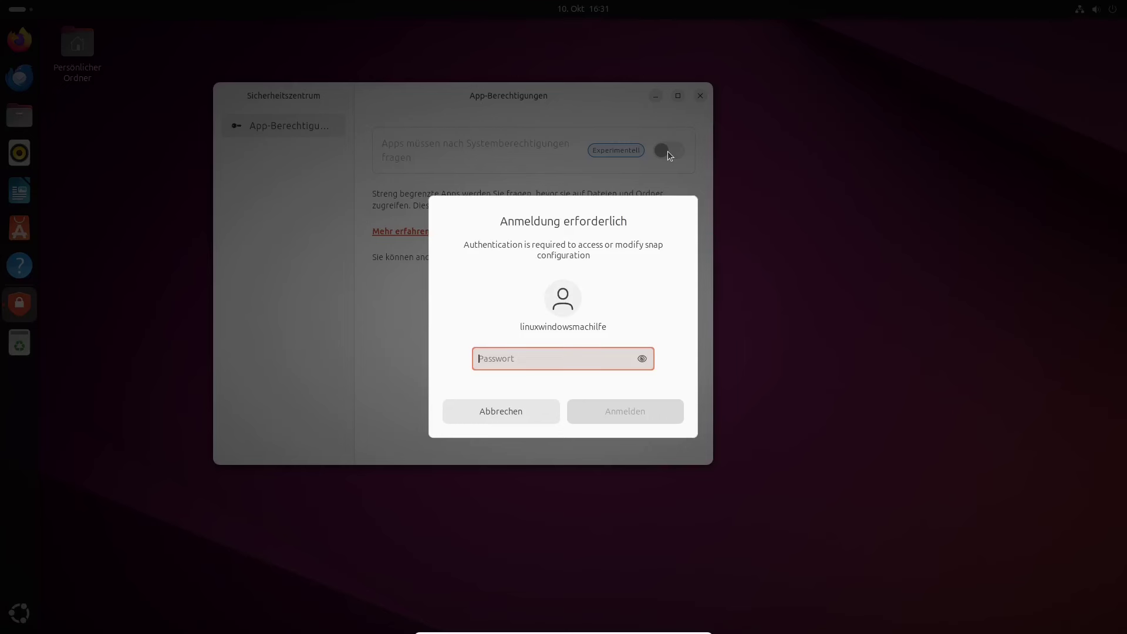
text(•••••••)
key(Return)
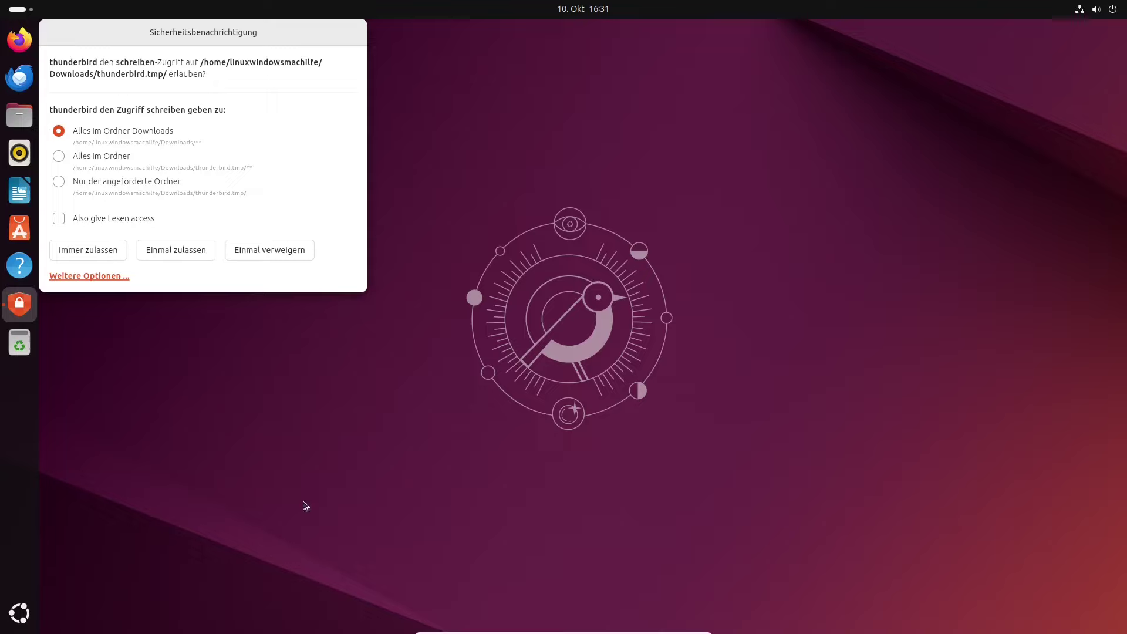
Step: Deny Thunderbird's write access to its temporary Downloads folder once, then dismiss its account setup and close Thunderbird
drag(258, 36, 591, 109)
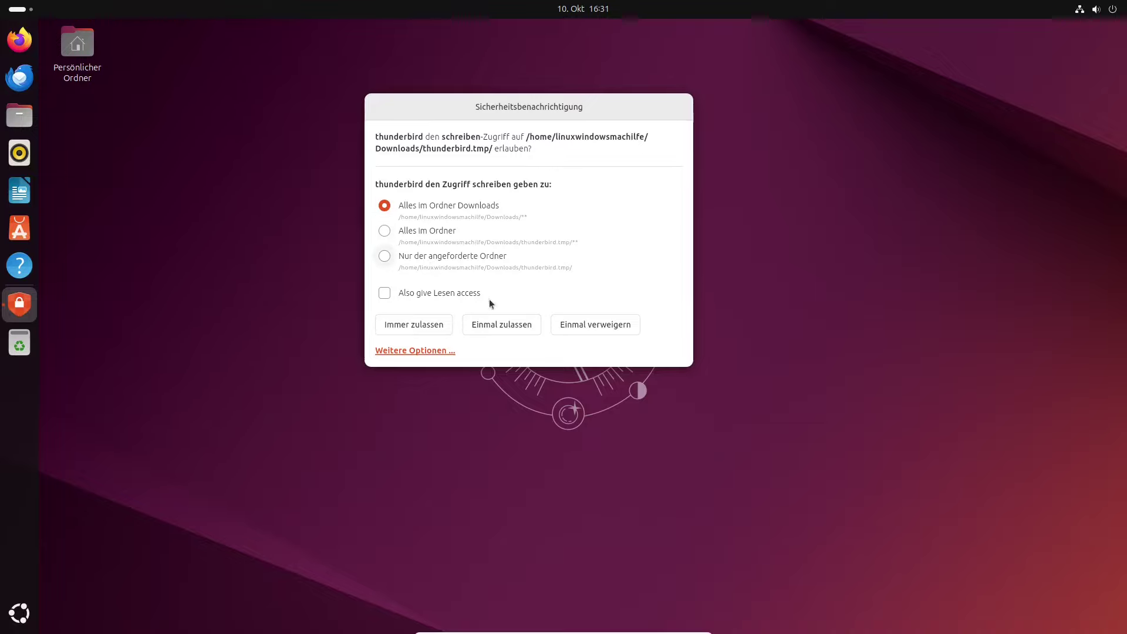
click(611, 323)
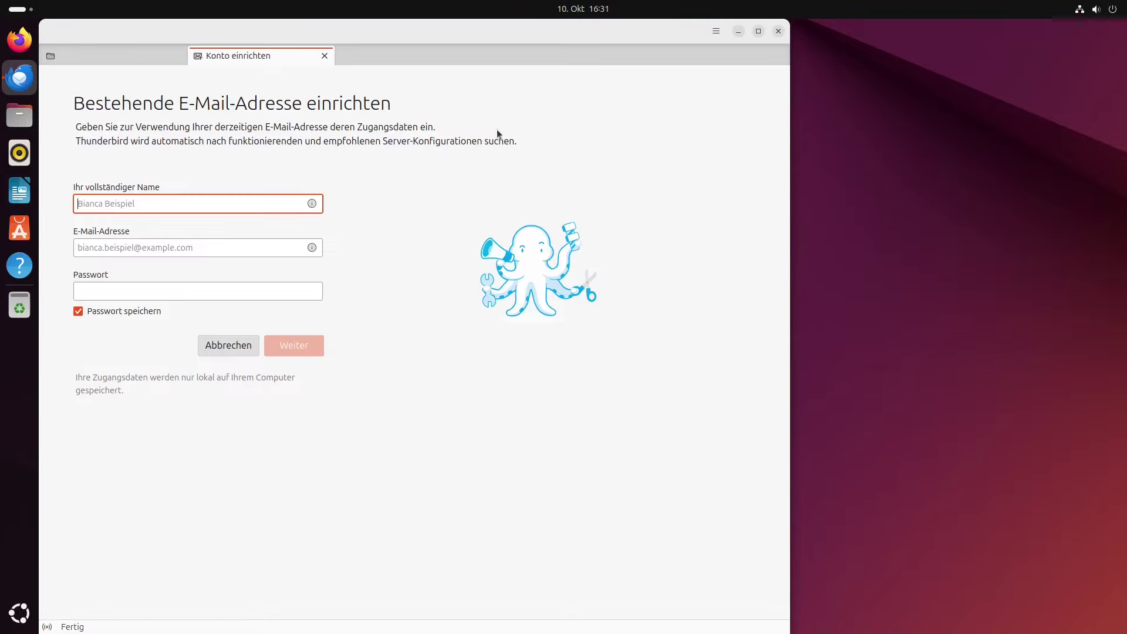
click(323, 55)
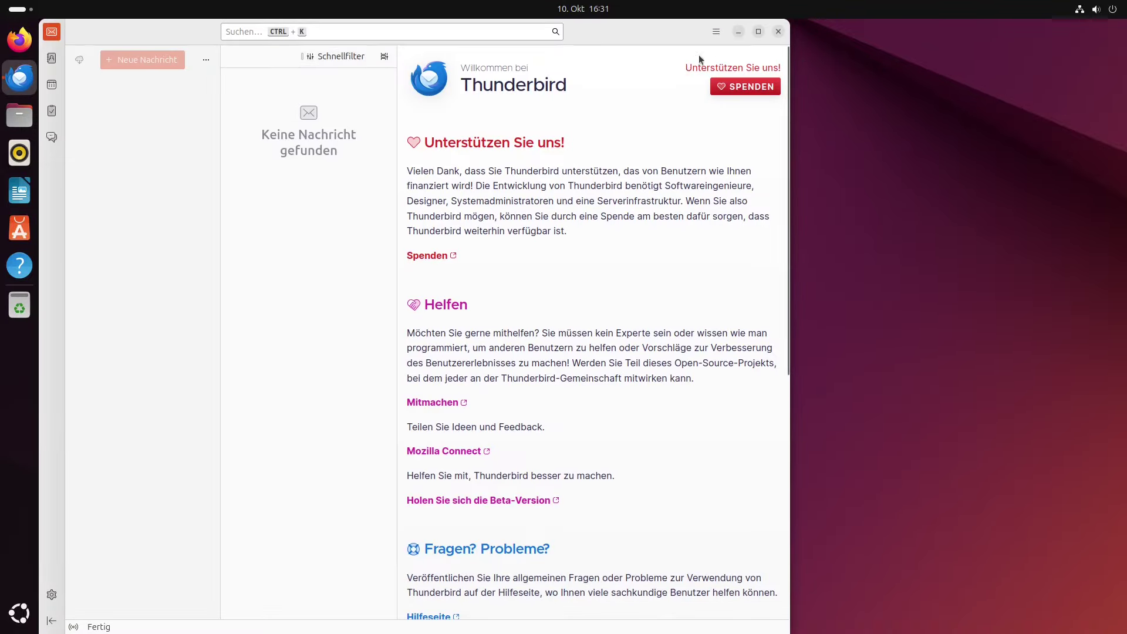
click(778, 31)
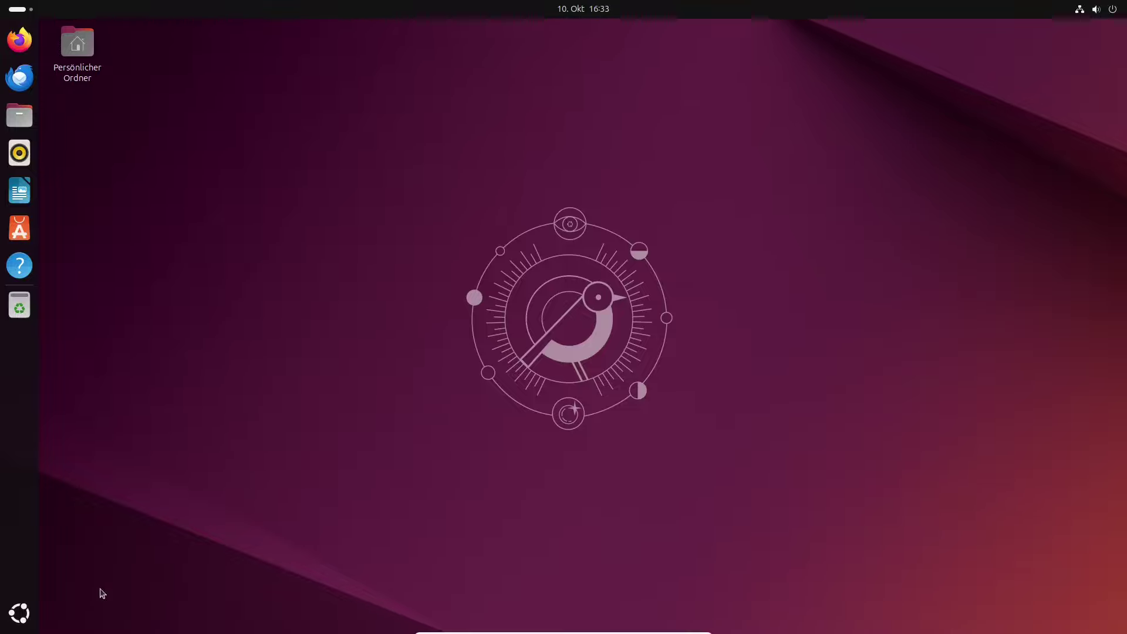
Step: Open Sysprof from the utilities folder, examine its profiler, system and graphics recording options, and close it
click(32, 613)
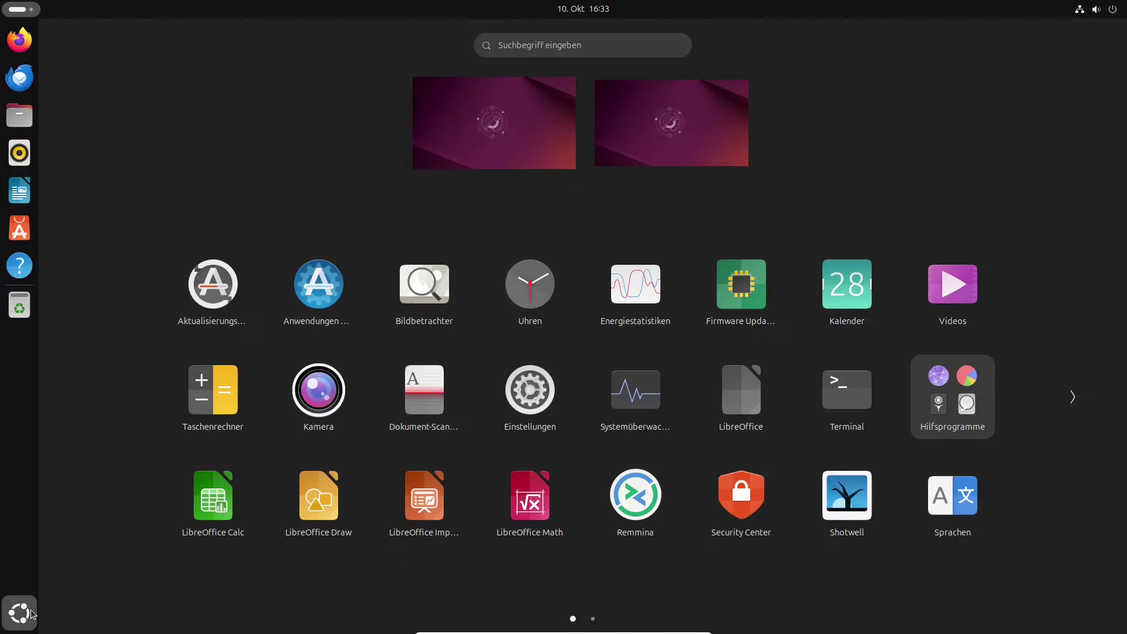
click(971, 417)
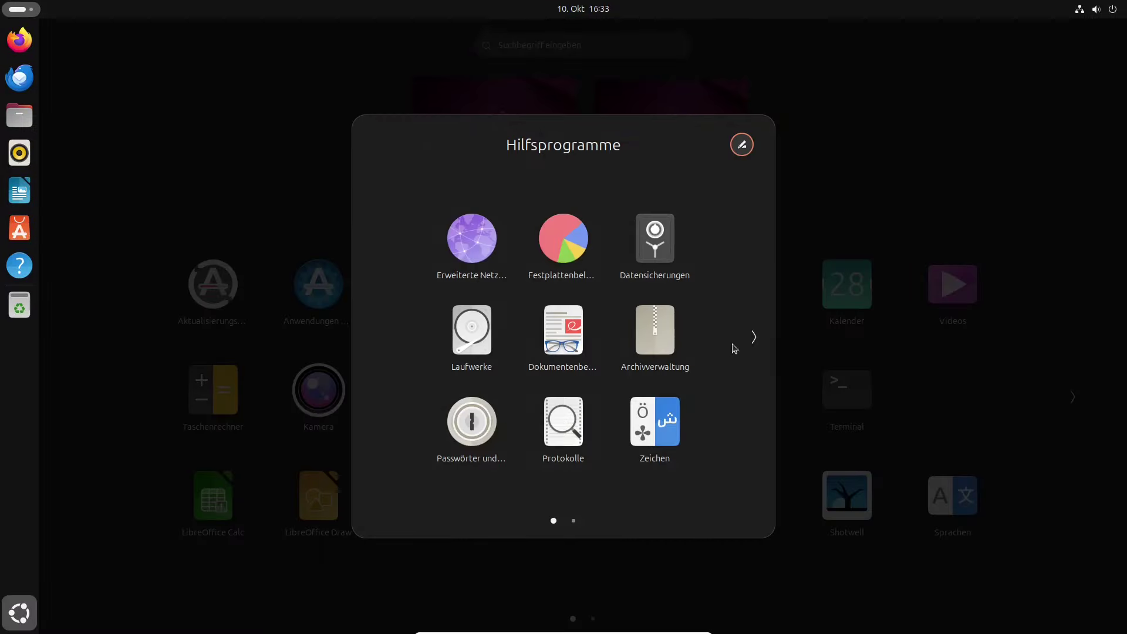
click(751, 338)
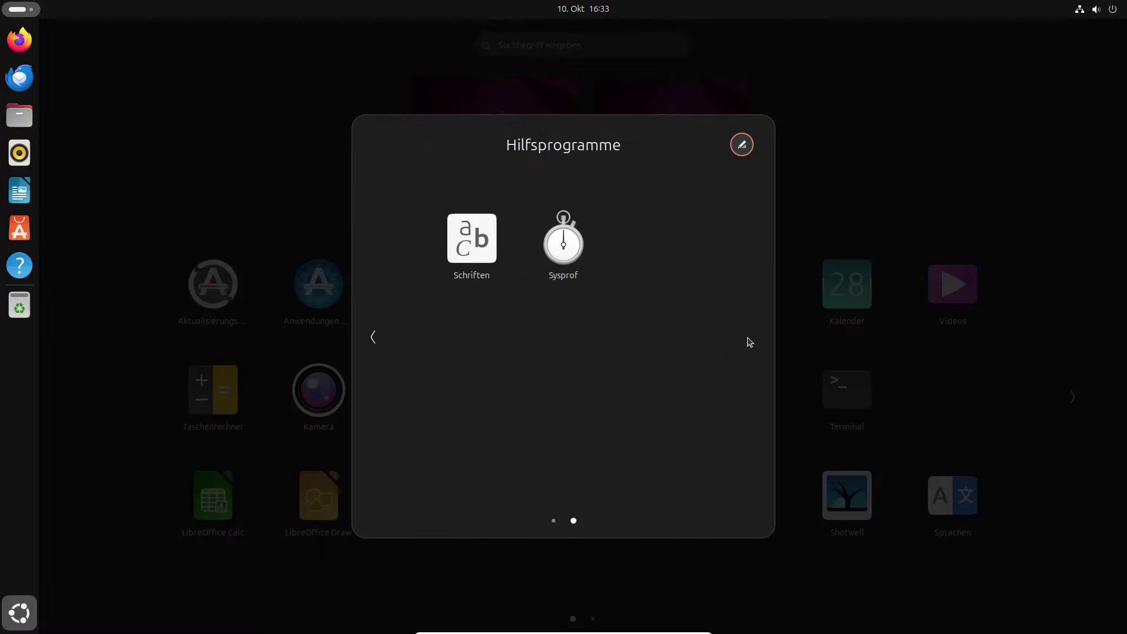
click(555, 241)
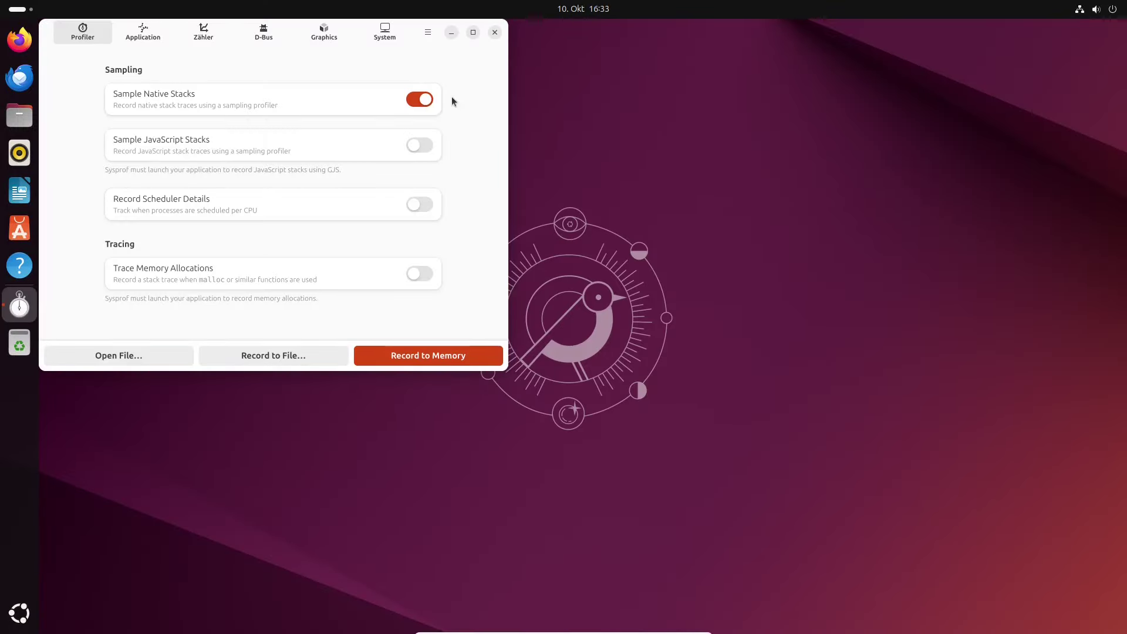
drag(420, 39, 710, 128)
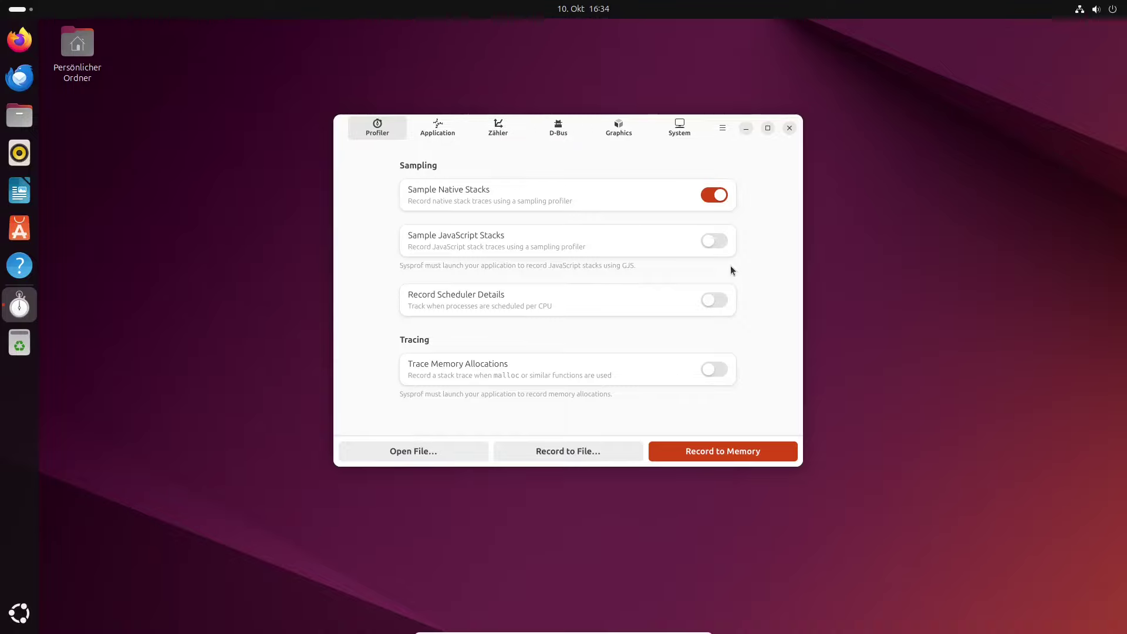
click(679, 127)
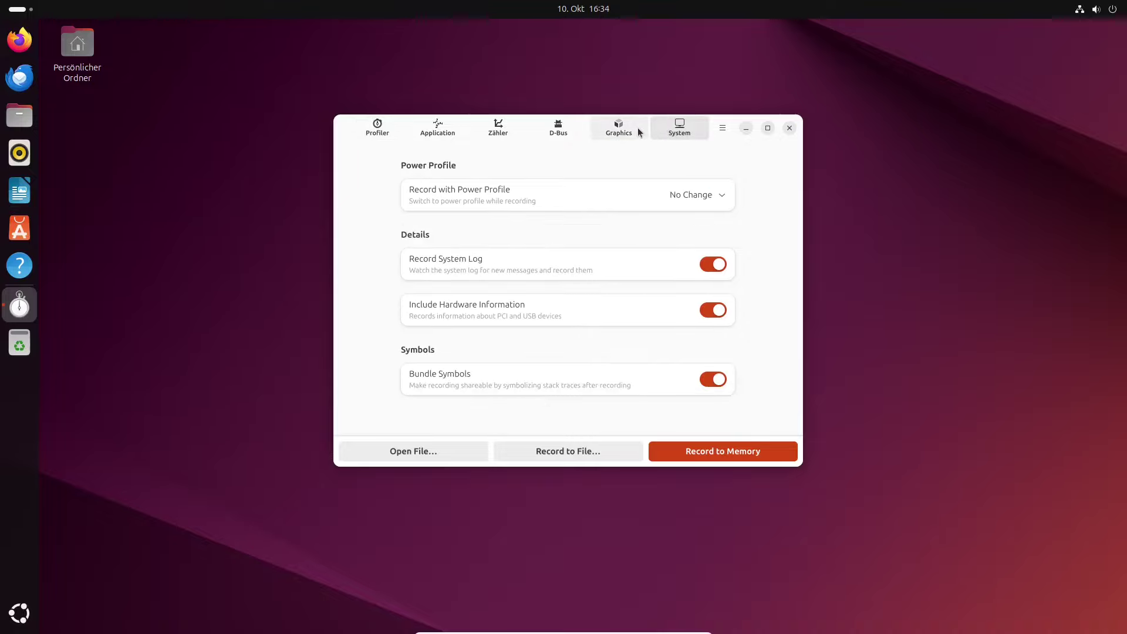
click(637, 128)
click(788, 130)
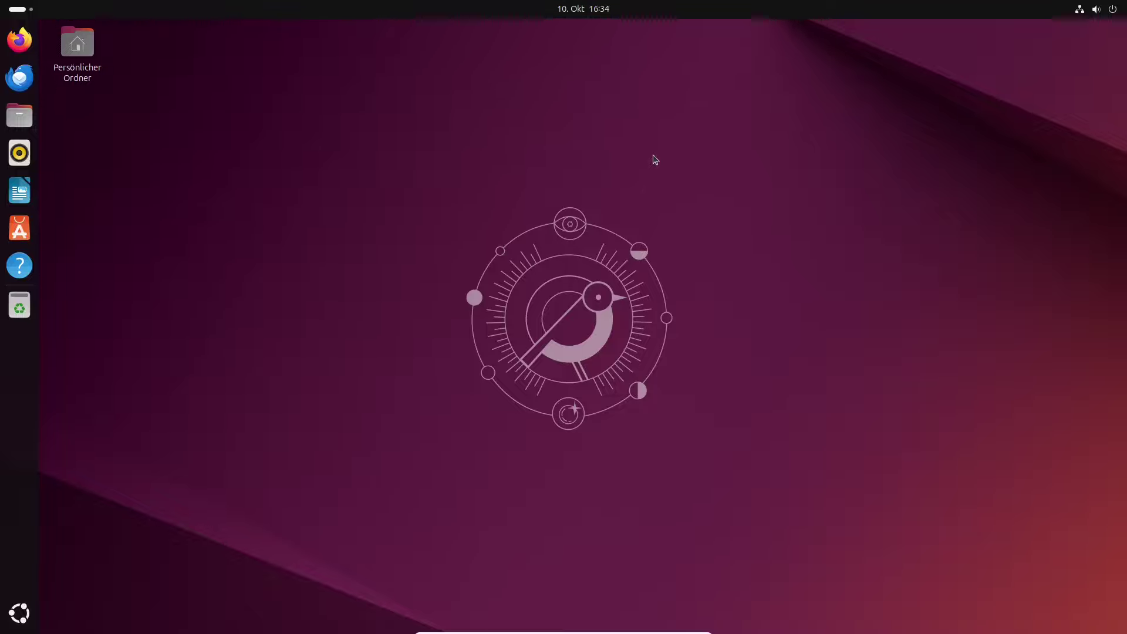
Step: Open the desktop background settings, look over the appearance styles, accent colours and wallpapers, and close the settings
right_click(314, 287)
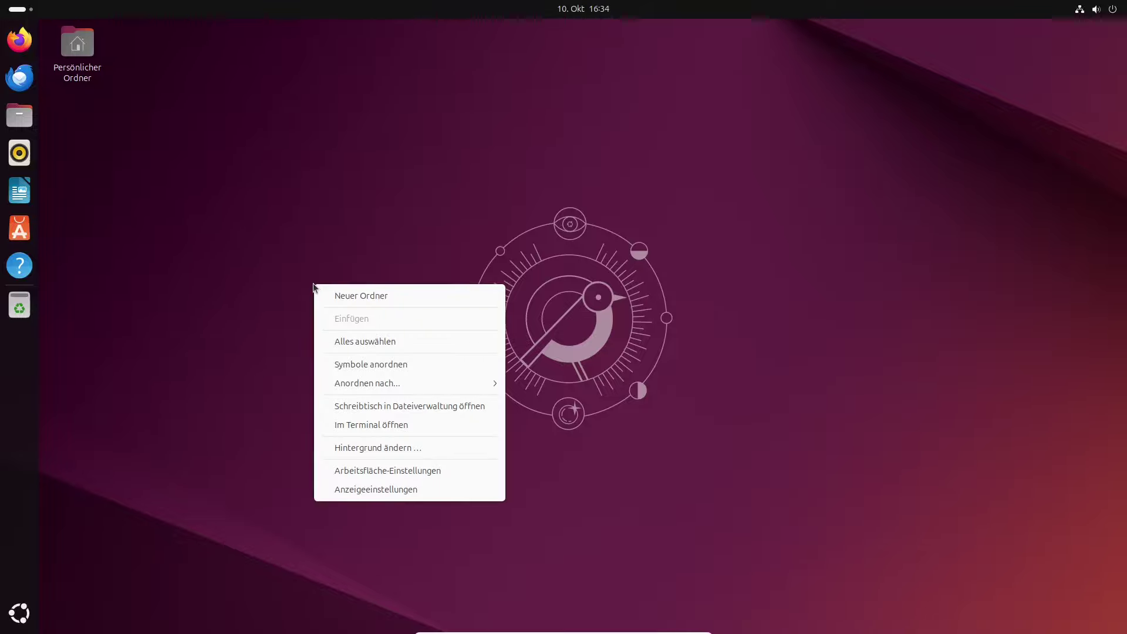
click(370, 454)
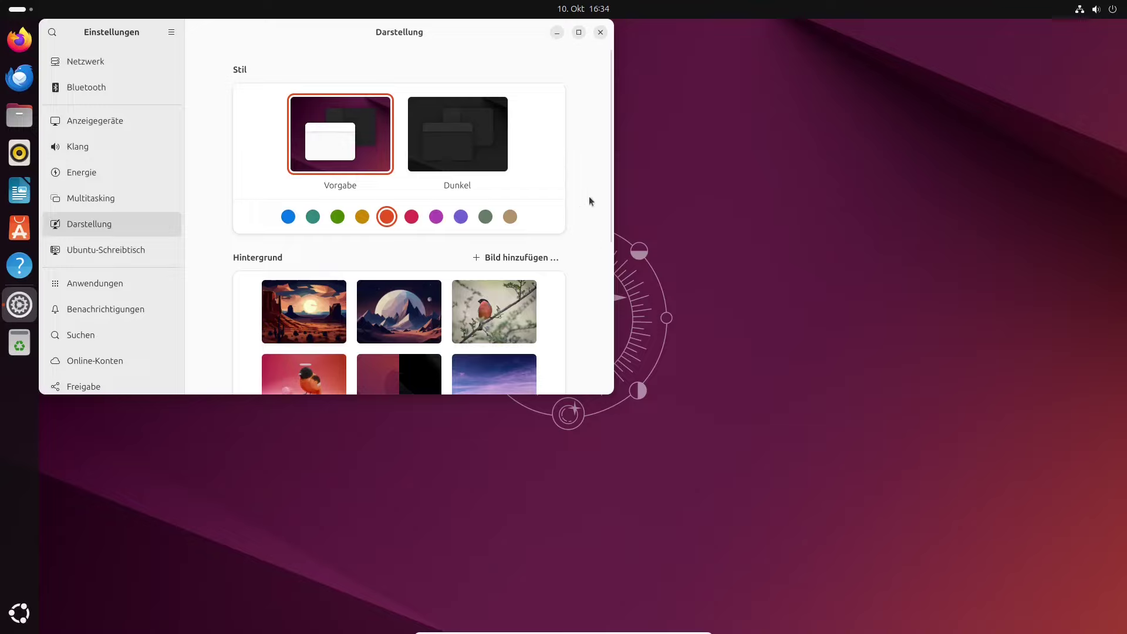
drag(611, 186, 632, 139)
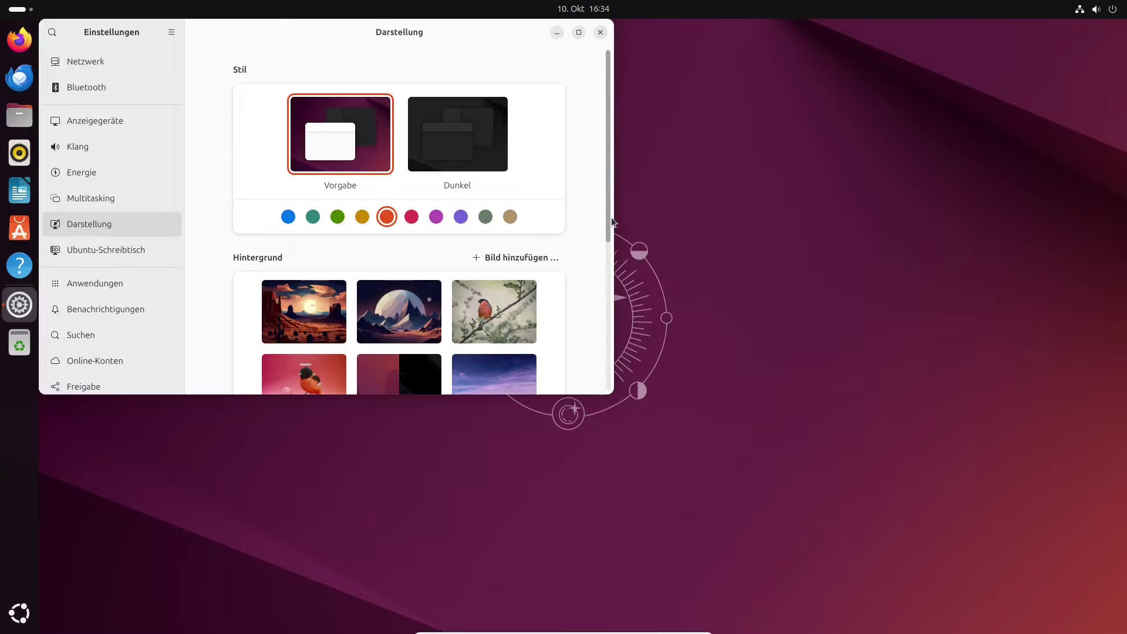
click(600, 31)
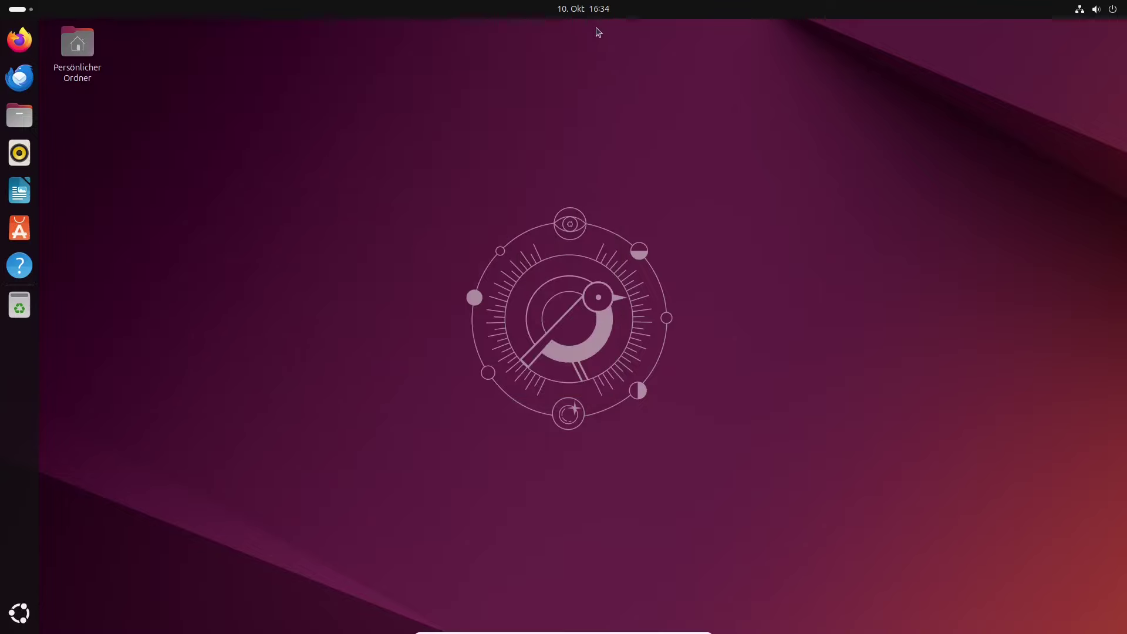